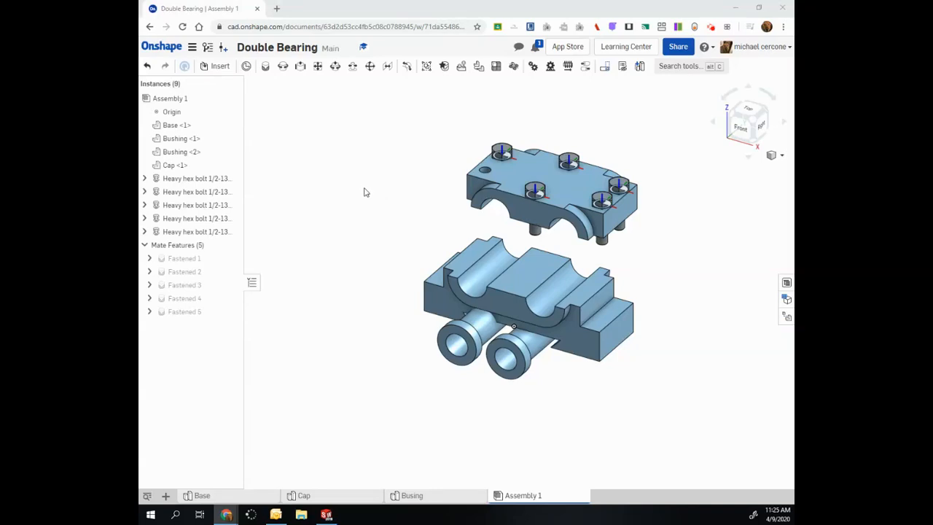
Step: Insert a sixth Heavy hex bolt 1/2-13 from Standard content into the cap's top-left hole
left_click(220, 66)
left_click(378, 111)
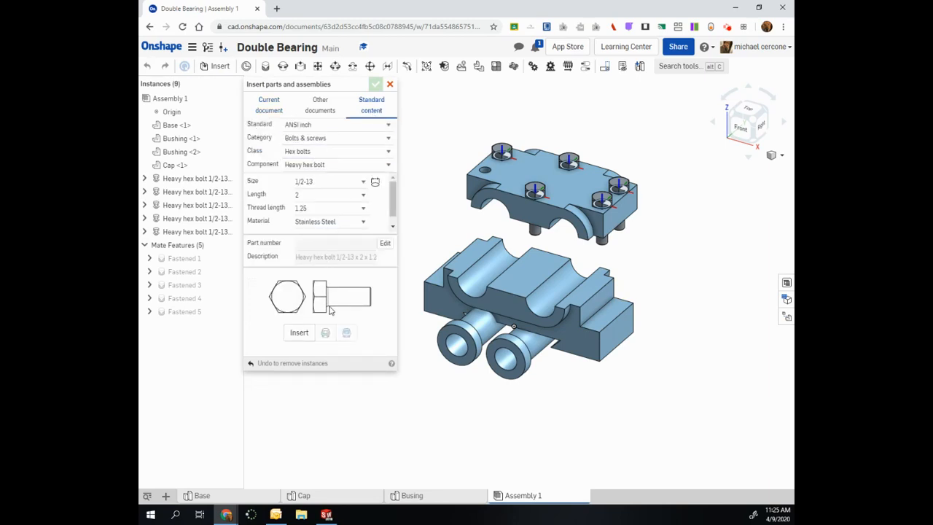
left_click(299, 333)
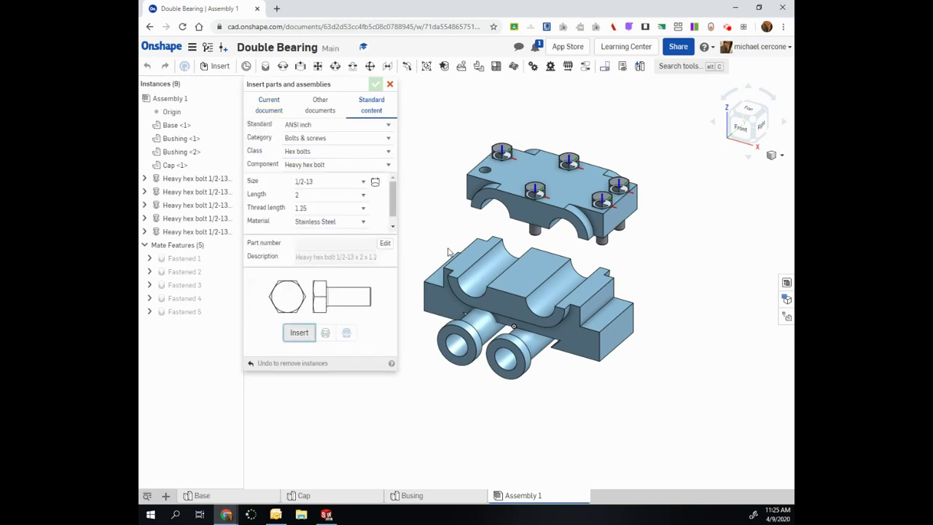
left_click(486, 174)
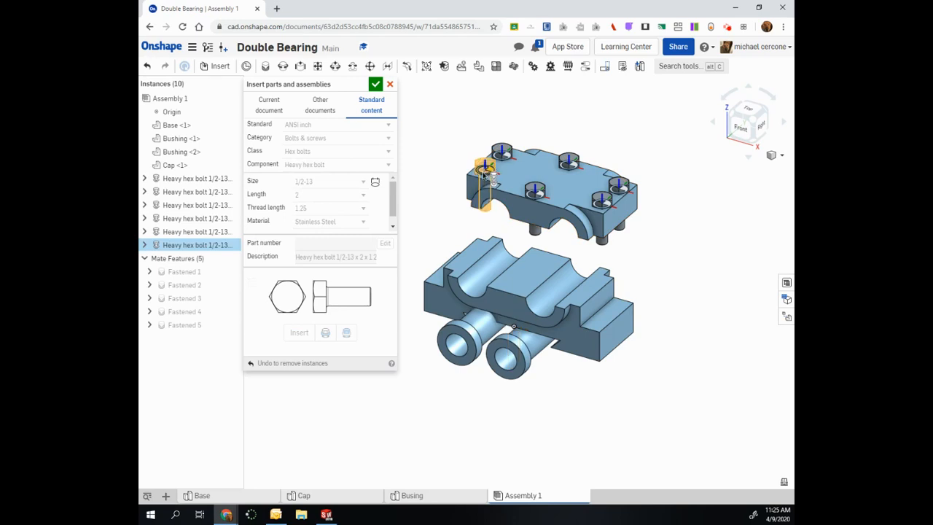
left_click(485, 173)
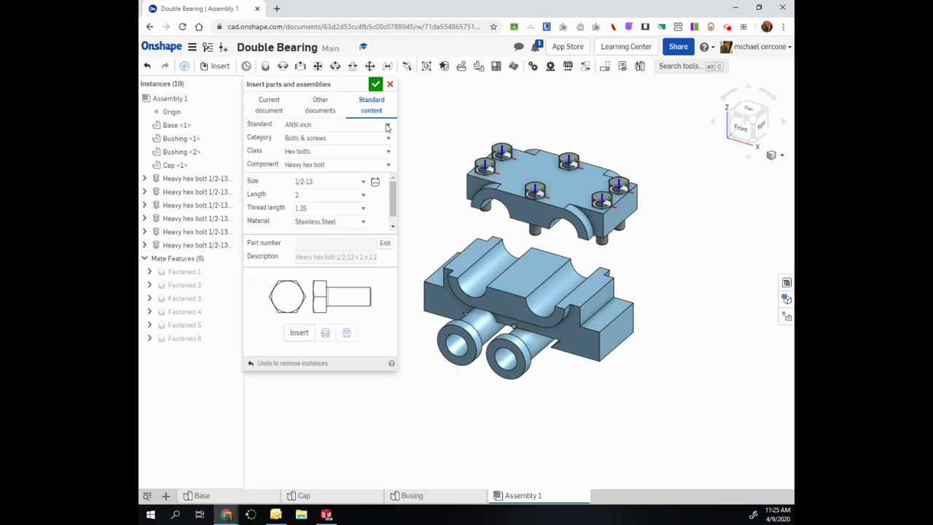
left_click(375, 85)
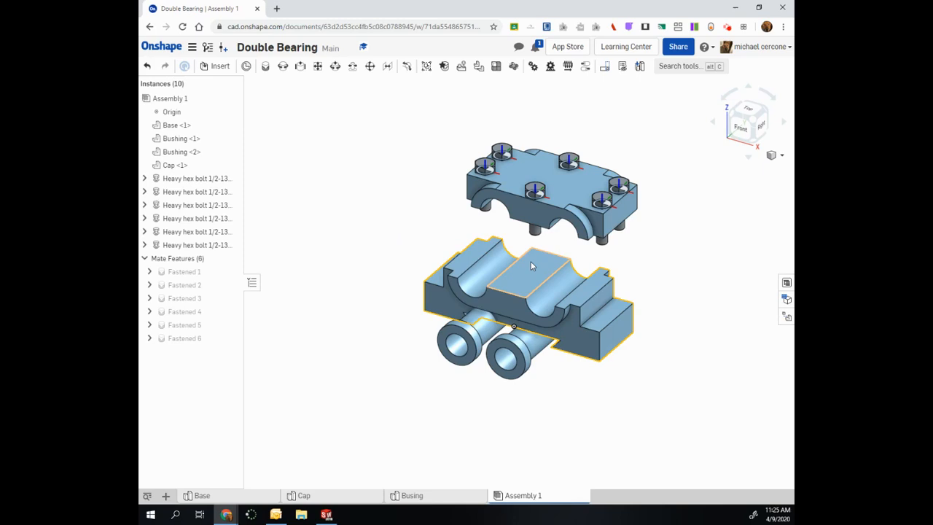
left_click(267, 67)
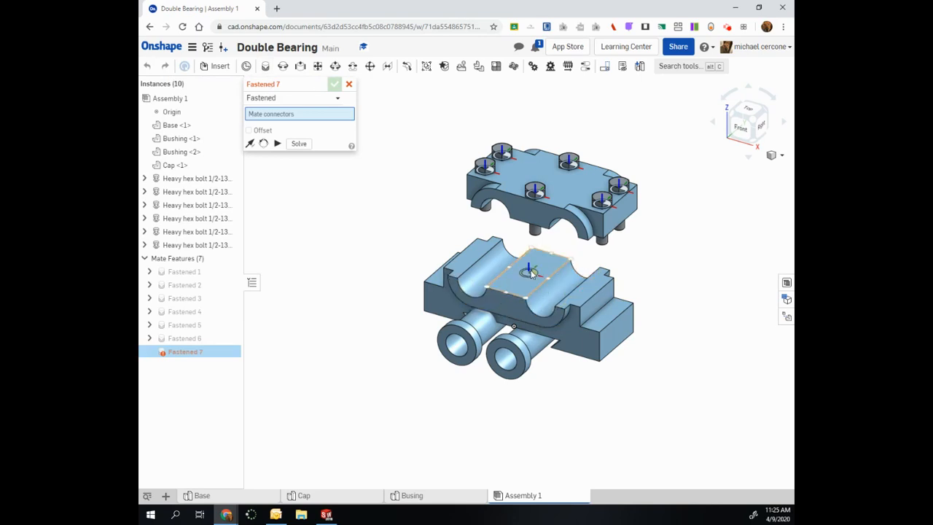
left_click(532, 272)
right_click_drag(545, 278, 554, 285)
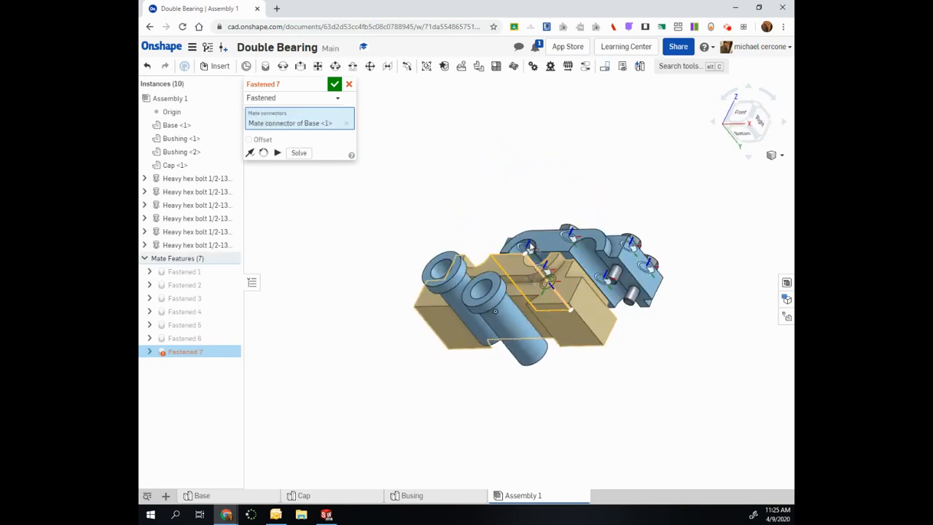
right_click_drag(530, 247, 592, 267)
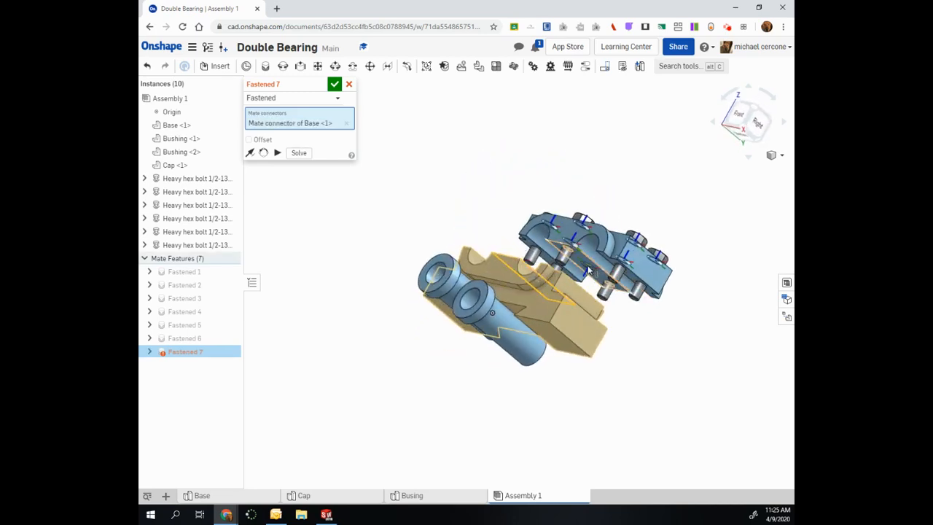
left_click(575, 271)
mouse_move(554, 276)
right_mouse_down()
mouse_move(465, 277)
mouse_move(405, 290)
mouse_move(496, 325)
right_mouse_up()
scroll(503, 336, "down", 3)
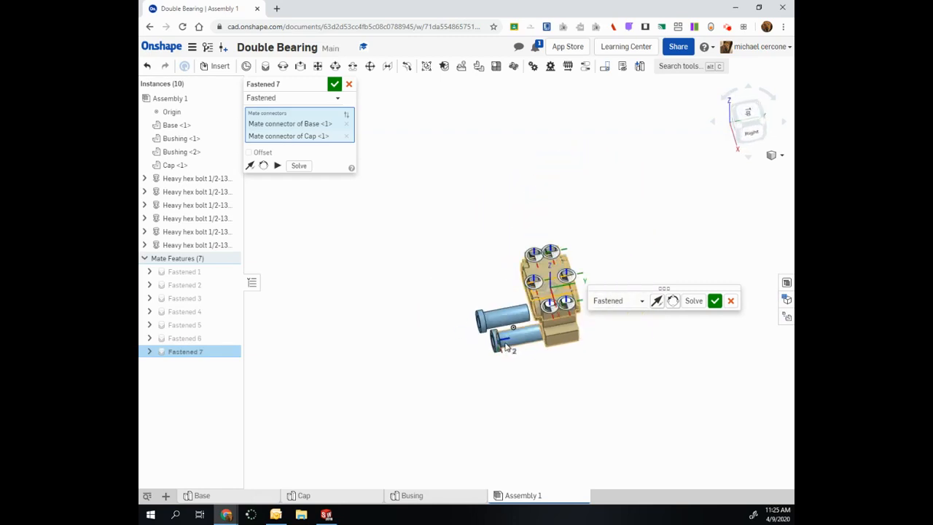
scroll(505, 345, "up", 3)
scroll(499, 339, "up", 4)
scroll(488, 335, "up", 2)
scroll(466, 336, "up", 2)
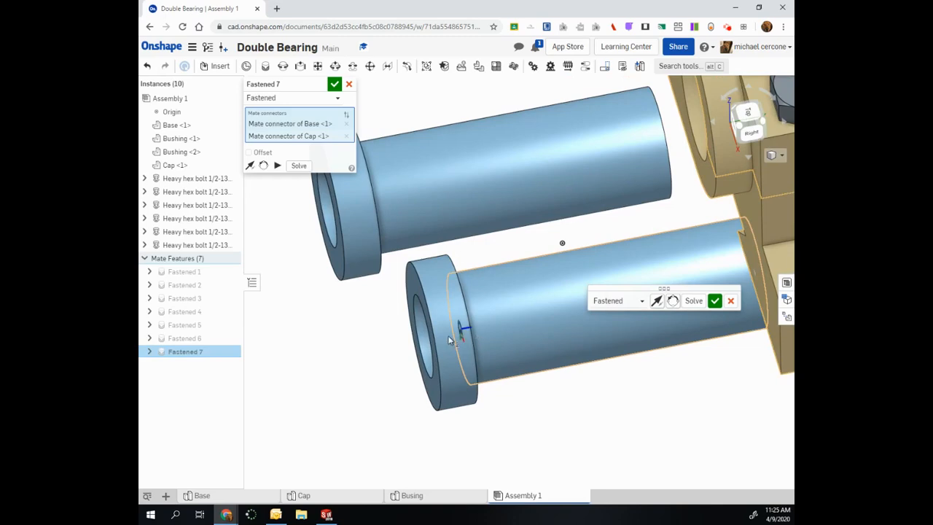
left_click(530, 334)
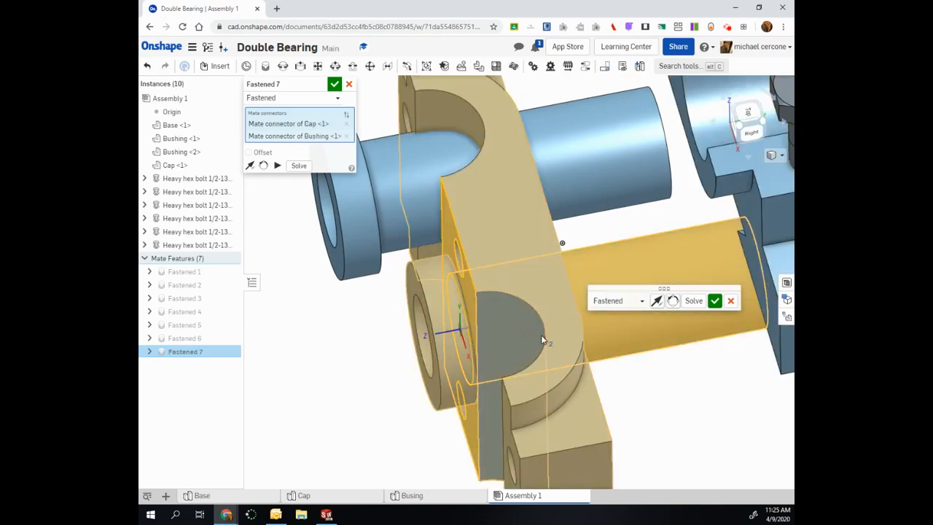
scroll(541, 334, "up", 3)
scroll(541, 334, "down", 3)
scroll(510, 331, "down", 3)
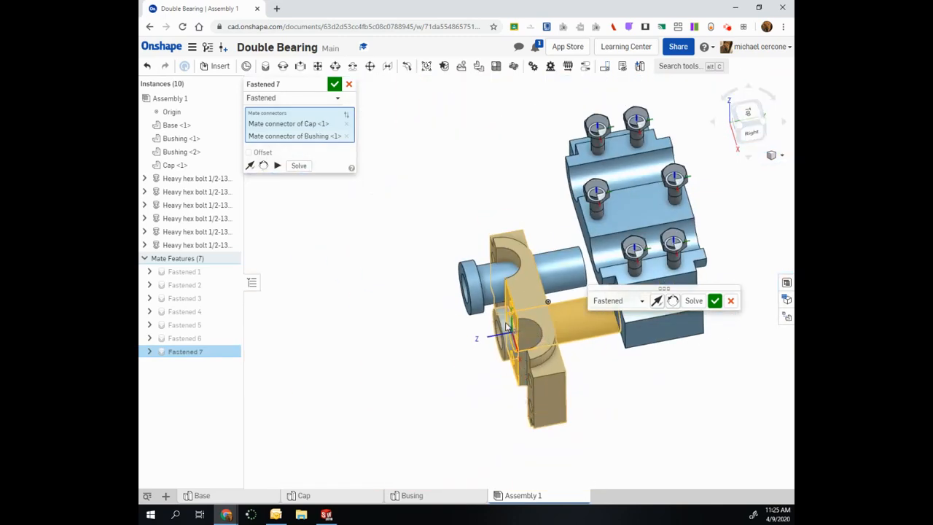
key("Escape")
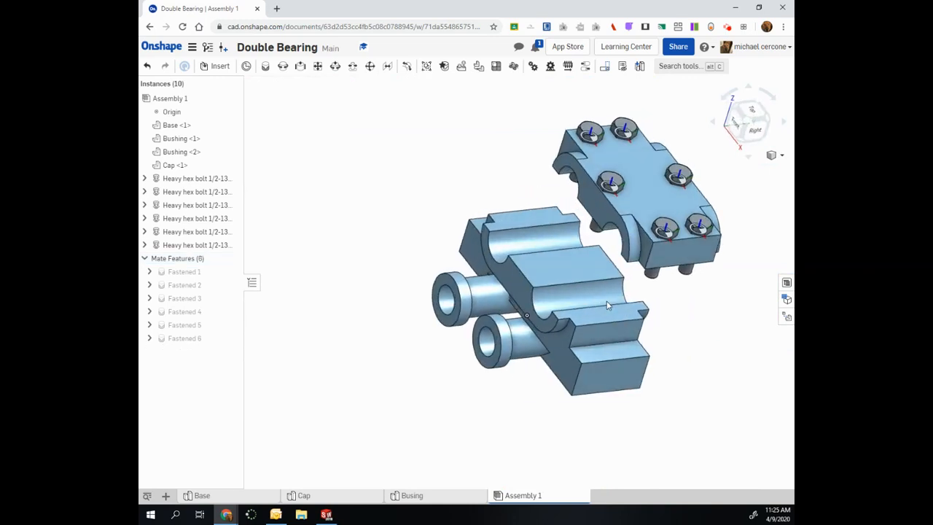
Step: Create a Fastened mate between the base's bearing-face connector and the cap's underside connector
left_click(219, 66)
key("Escape")
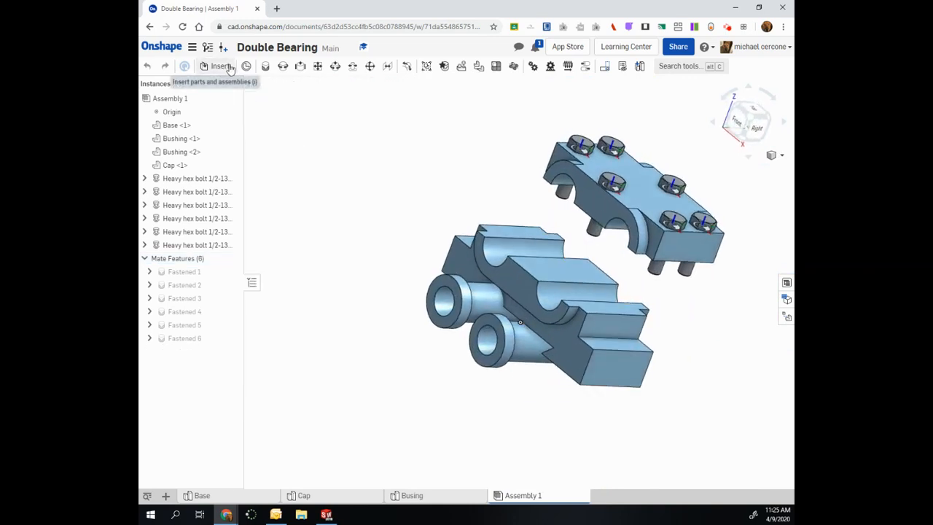
left_click(266, 67)
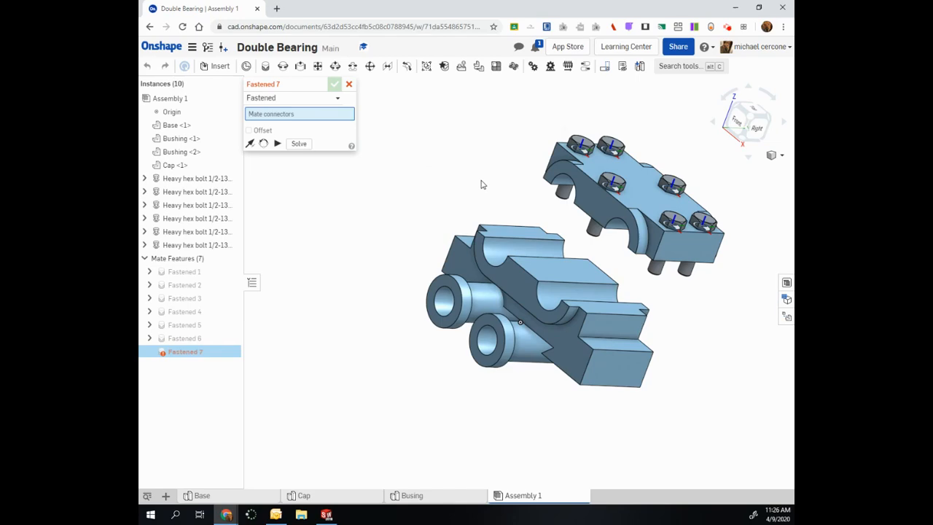
right_click_drag(542, 201, 561, 268)
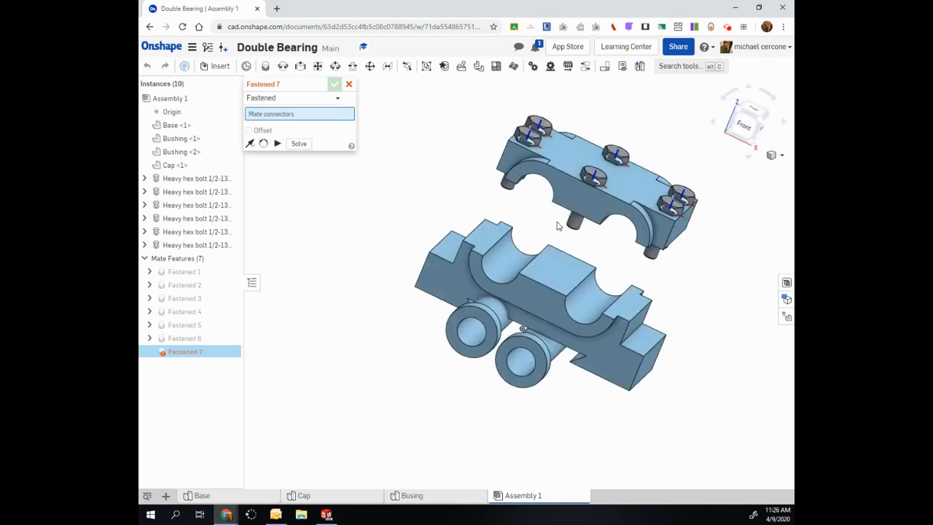
left_click(562, 269)
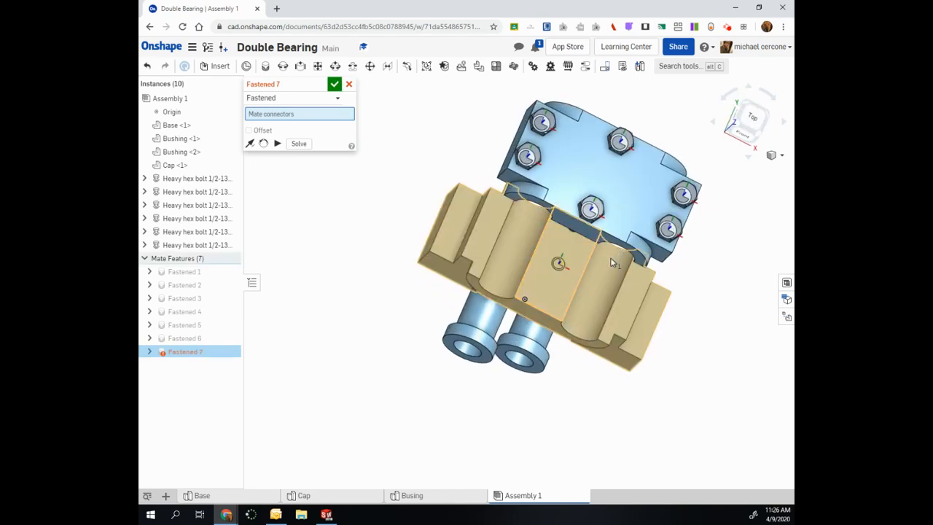
mouse_move(620, 237)
right_mouse_down()
mouse_move(644, 231)
mouse_move(569, 180)
right_mouse_up()
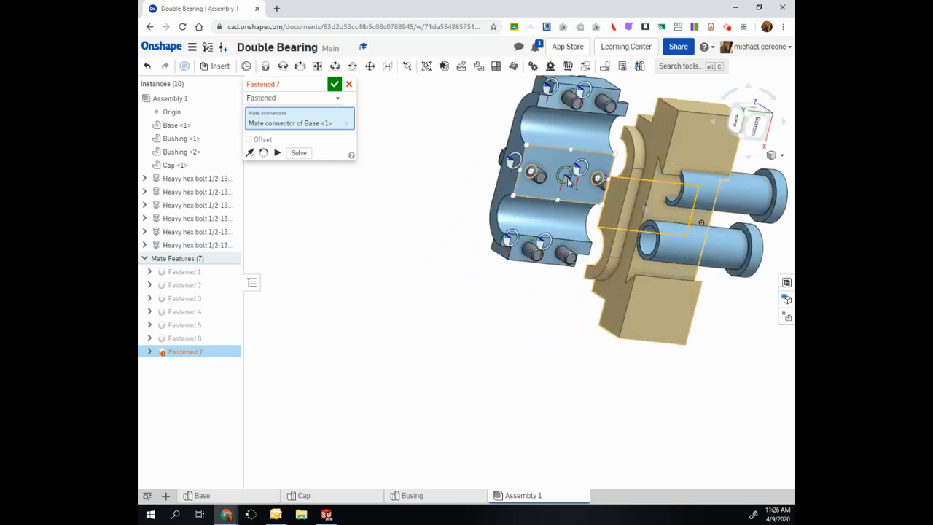
left_click(565, 180)
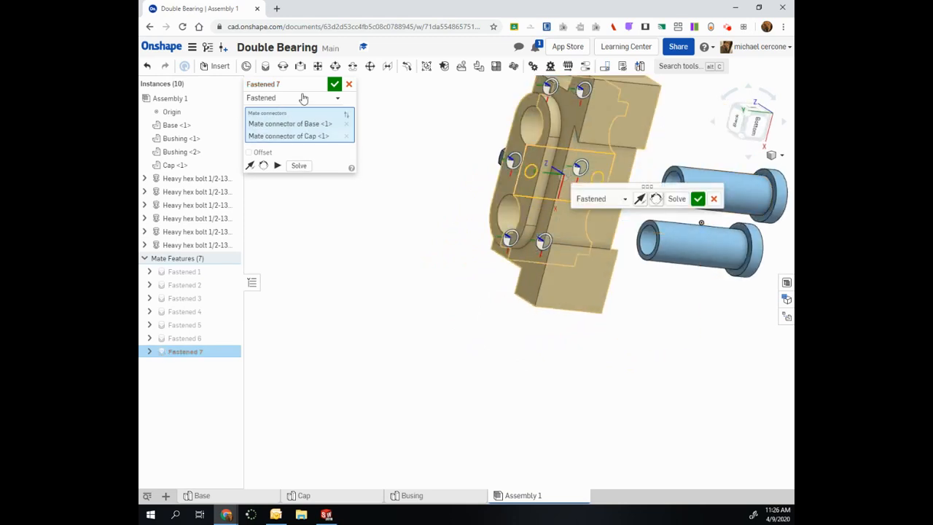
left_click(334, 83)
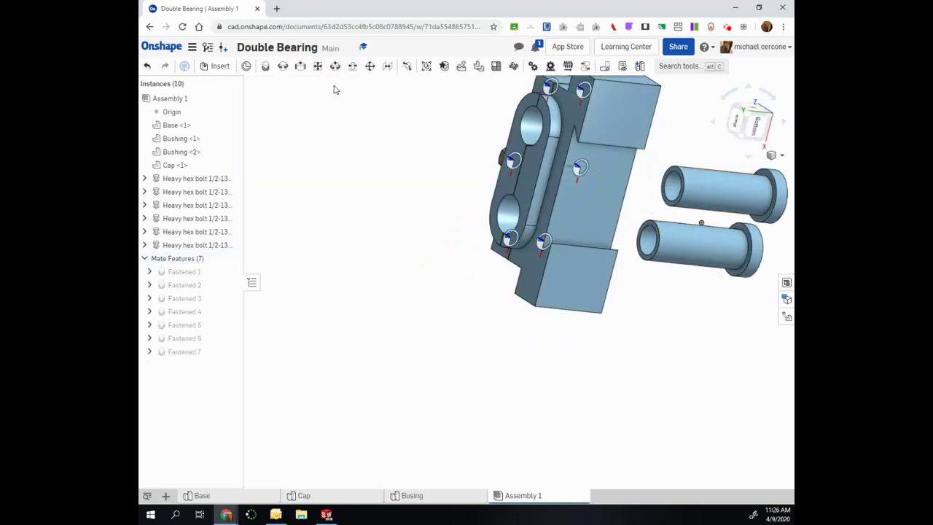
Step: Fasten the first bushing's connector to its cap hole connector
left_click(264, 66)
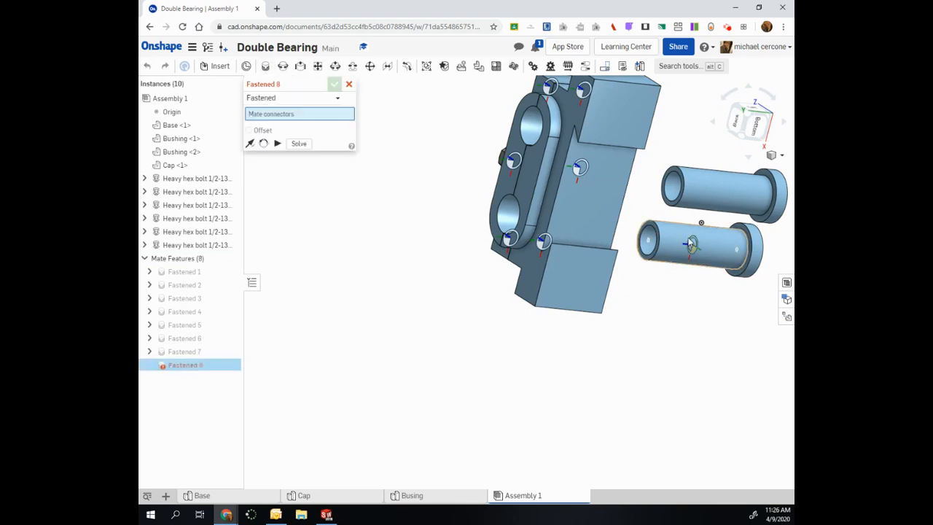
left_click(651, 239)
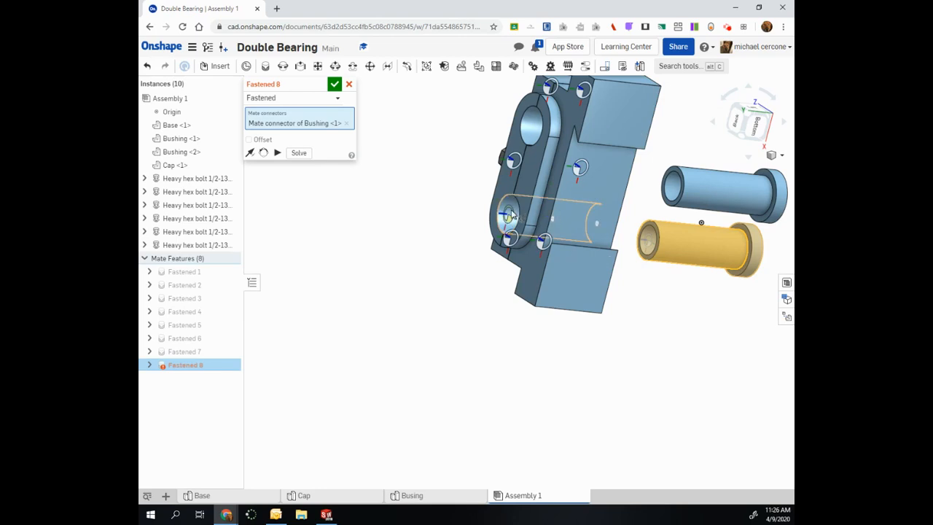
left_click(510, 215)
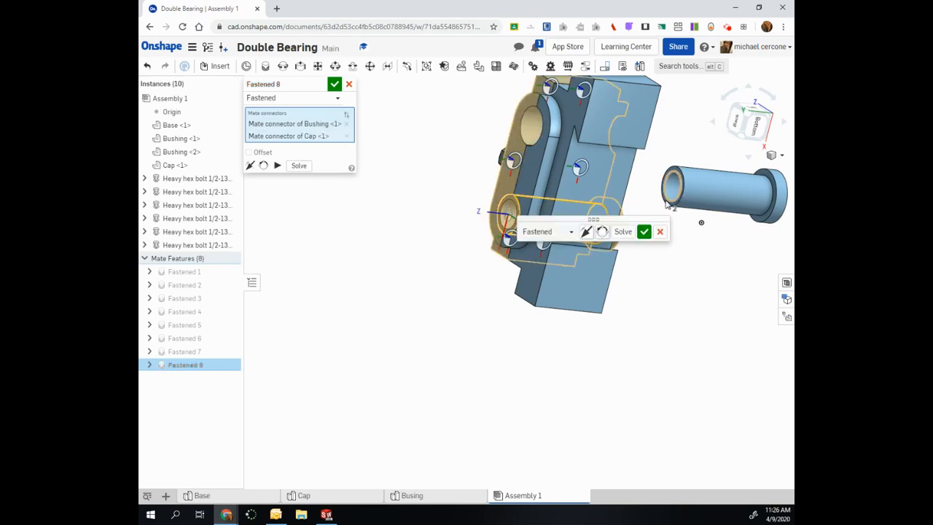
left_click(645, 231)
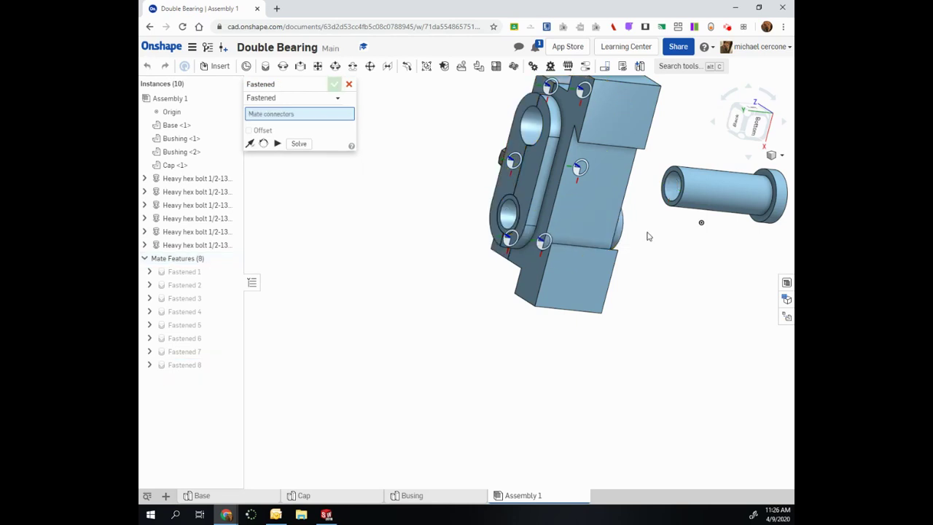
Step: Fasten the second bushing into the other hole and return to isometric view
left_click(672, 191)
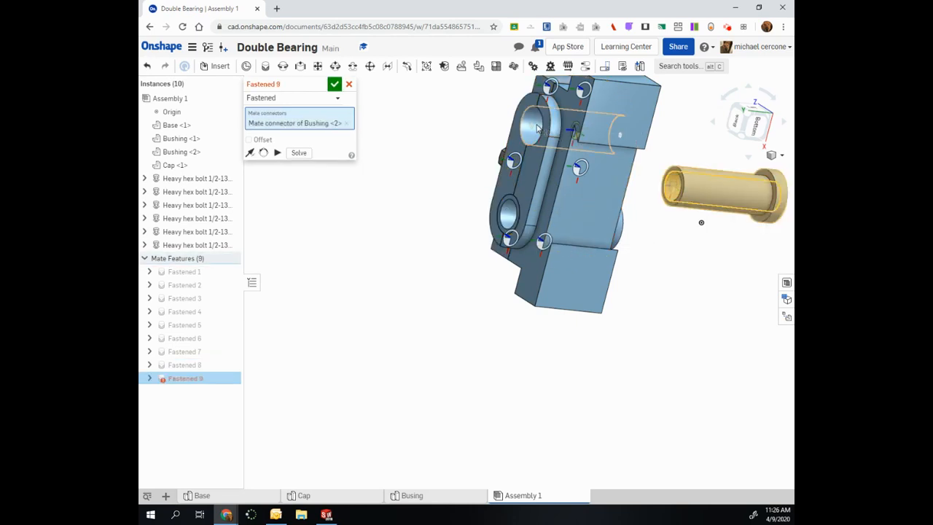
left_click(534, 129)
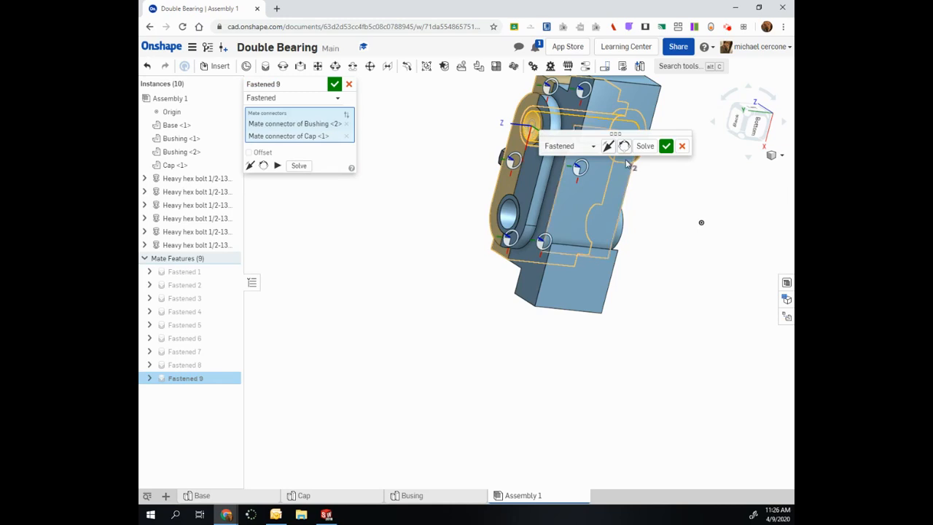
left_click(665, 148)
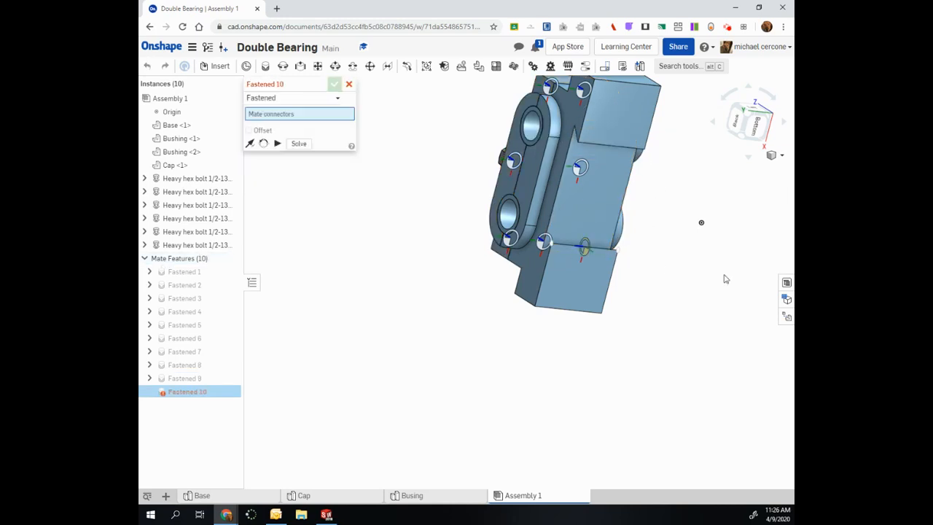
key("shift+7")
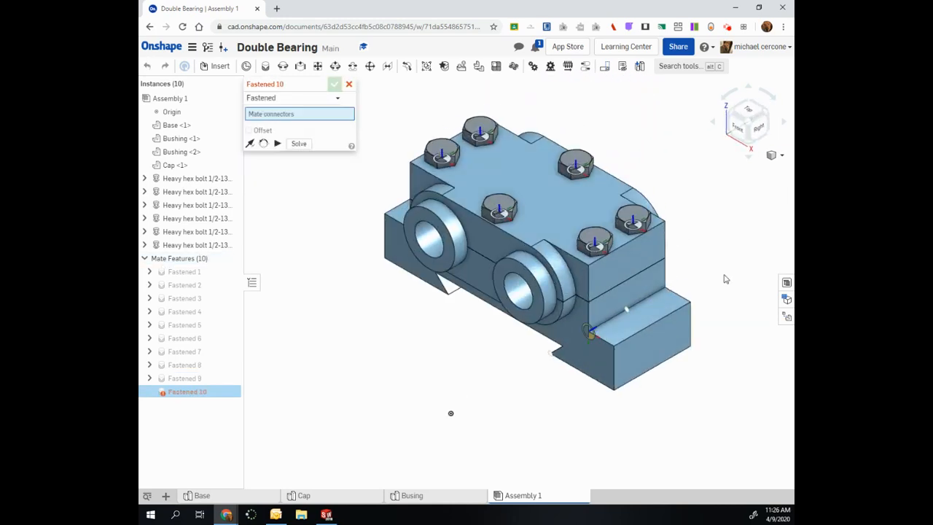